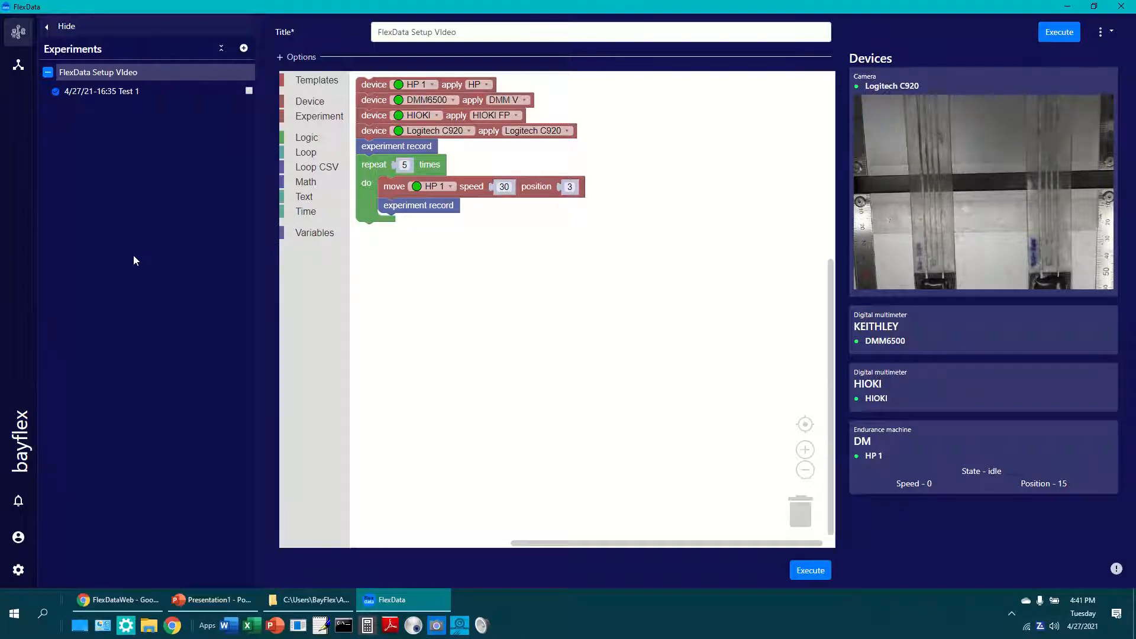
Create a new experiment and import its block program from spec.xml on the Desktop.
{"action": "left_click", "coordinate": [243, 48]}
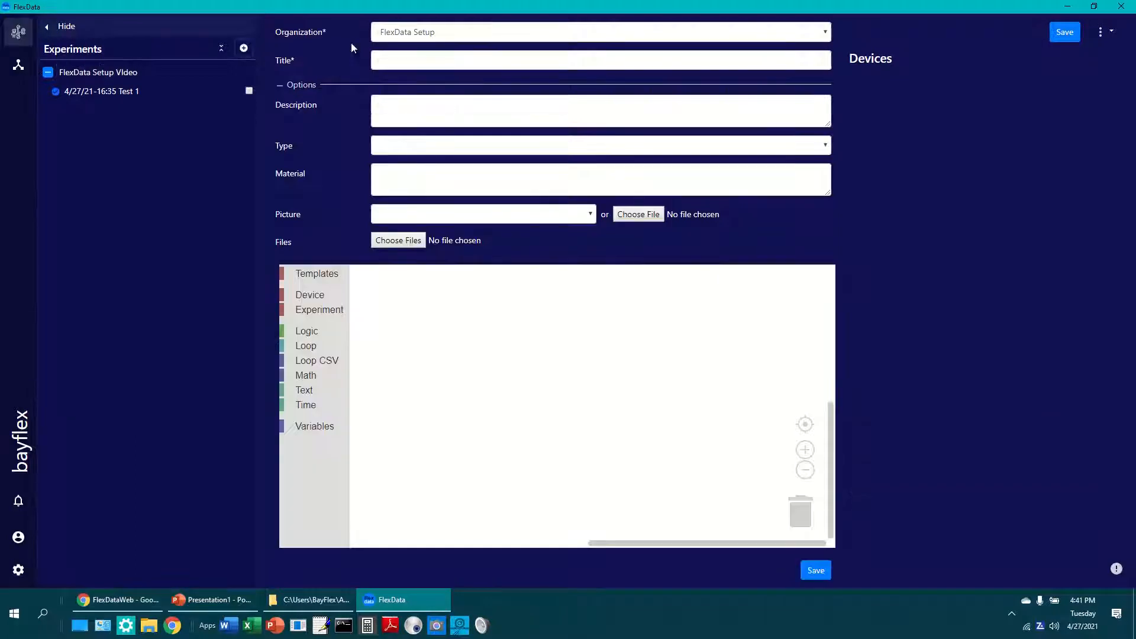
{"action": "left_click", "coordinate": [1100, 34]}
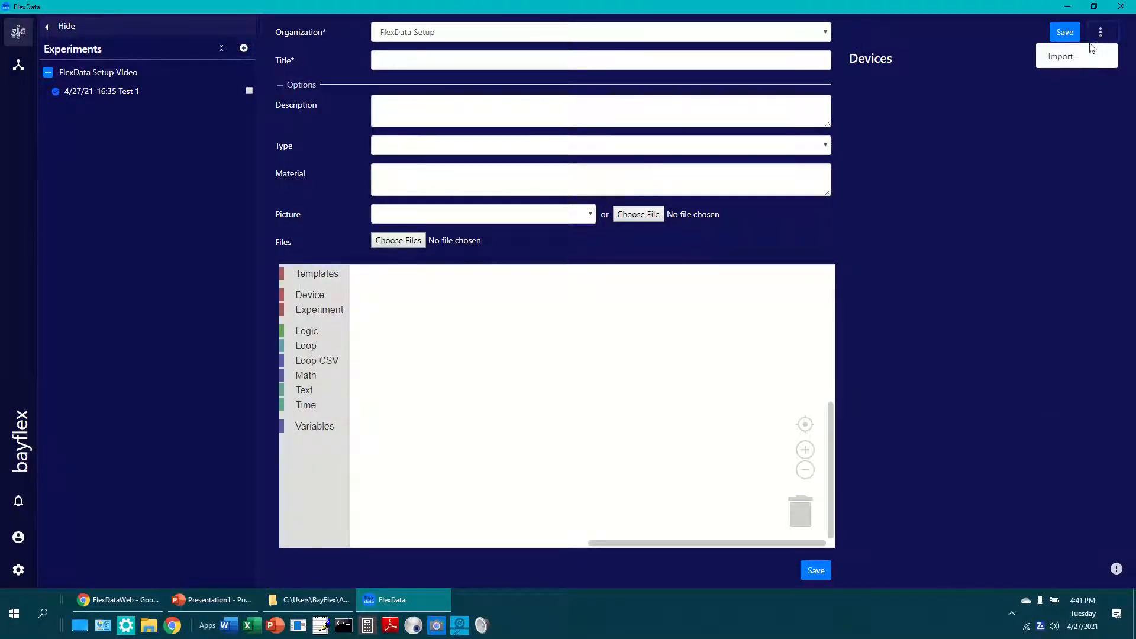
{"action": "left_click", "coordinate": [1061, 58]}
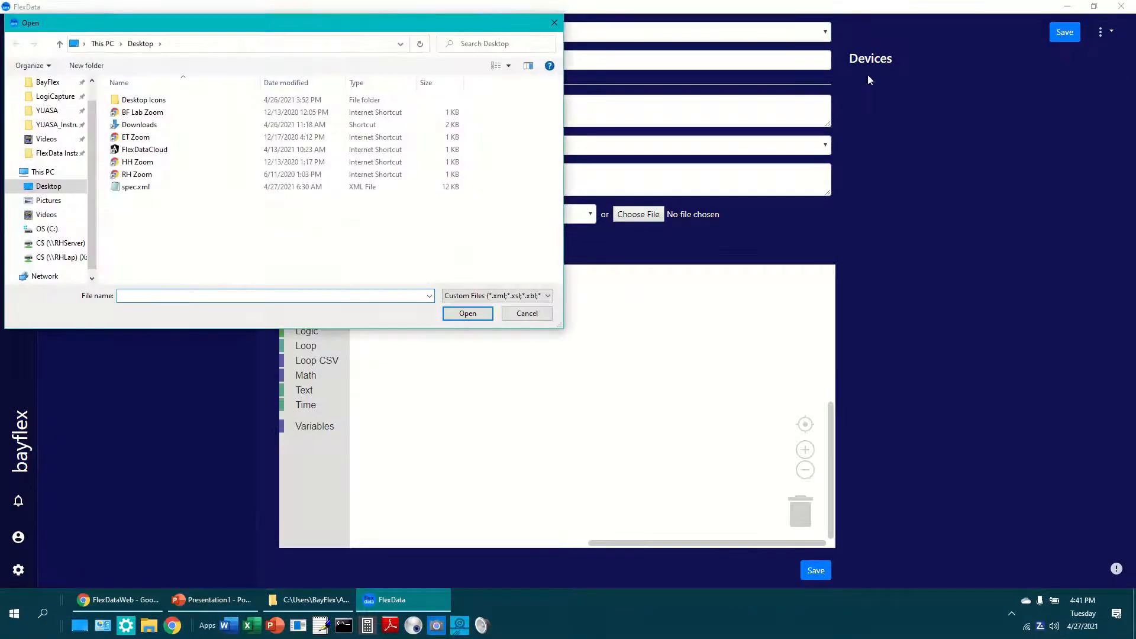
{"action": "left_click", "coordinate": [127, 190]}
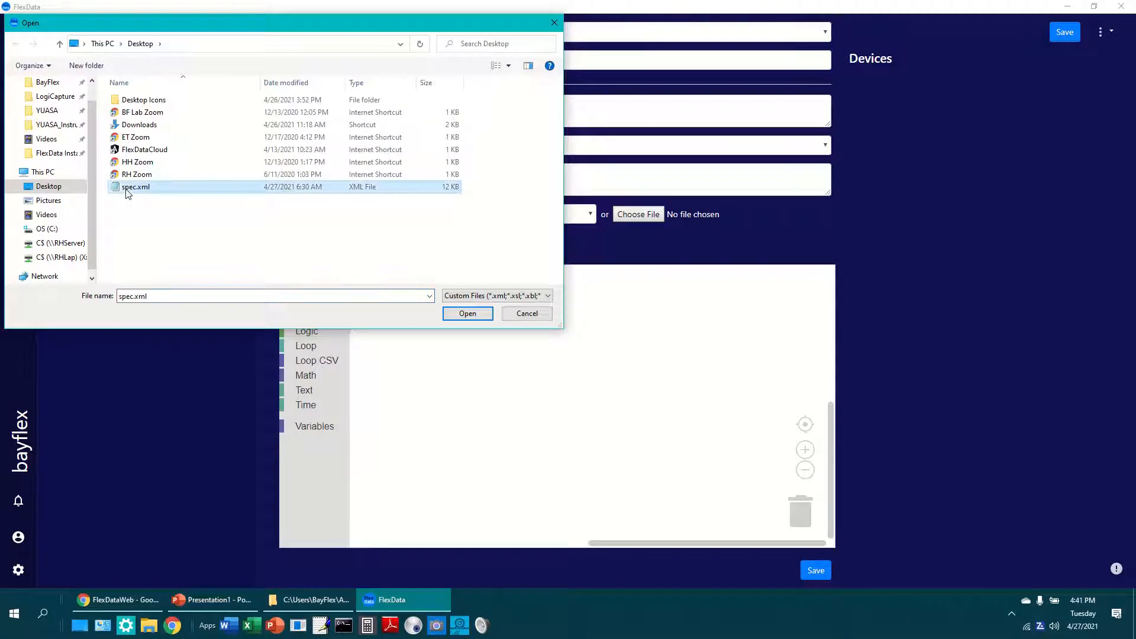
{"action": "left_click", "coordinate": [465, 314]}
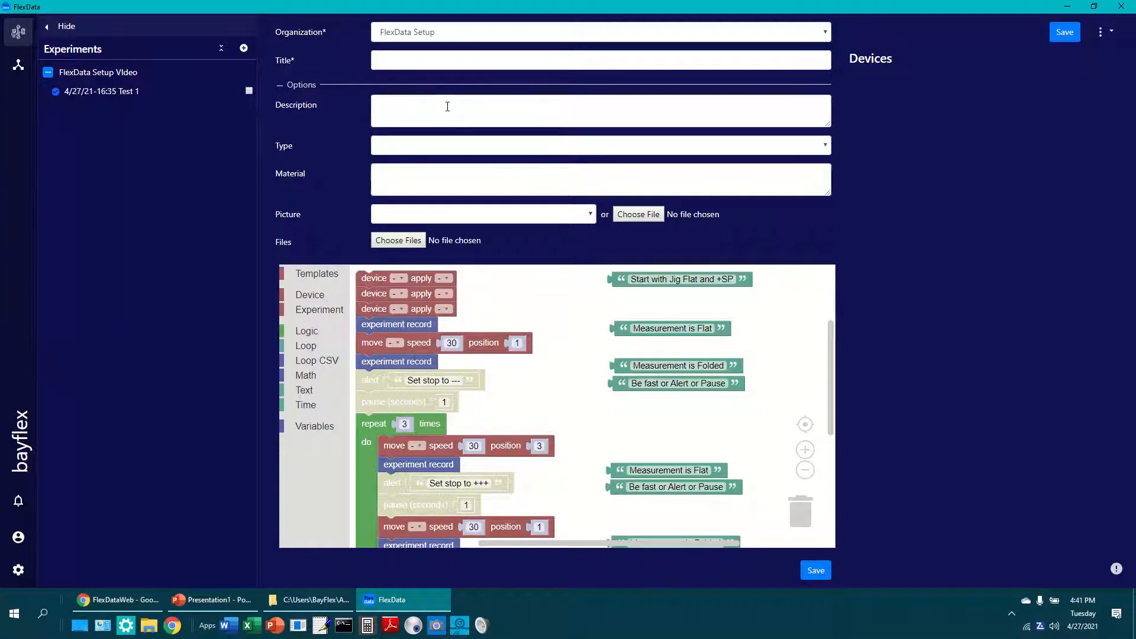
Title the new experiment "+SP -SP Measurements" and save it.
{"action": "left_click", "coordinate": [441, 61]}
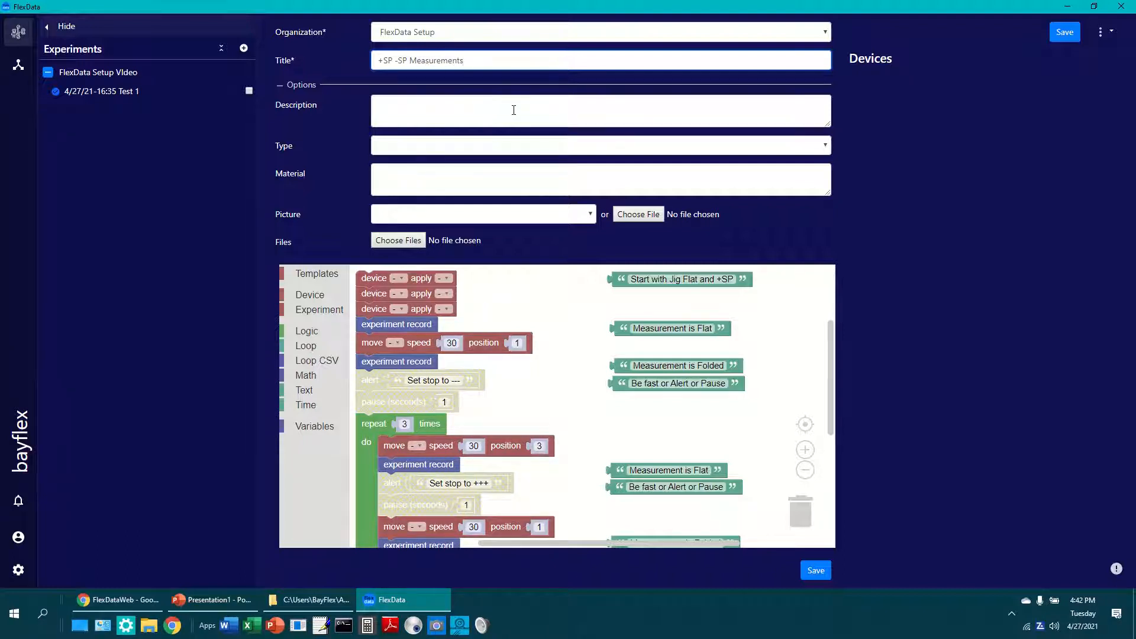
{"action": "left_click", "coordinate": [816, 571]}
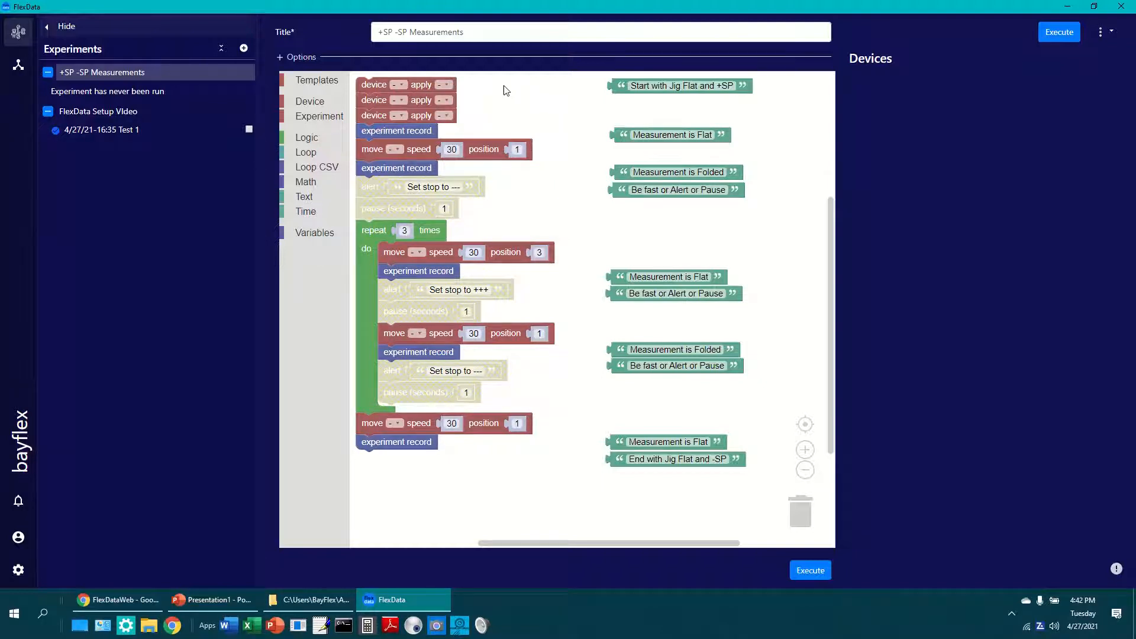
Assign HP 1, HIOKI and Logitech C920, in that order, to the three device blocks at the start of the program.
{"action": "left_click", "coordinate": [401, 84]}
{"action": "left_click", "coordinate": [405, 121]}
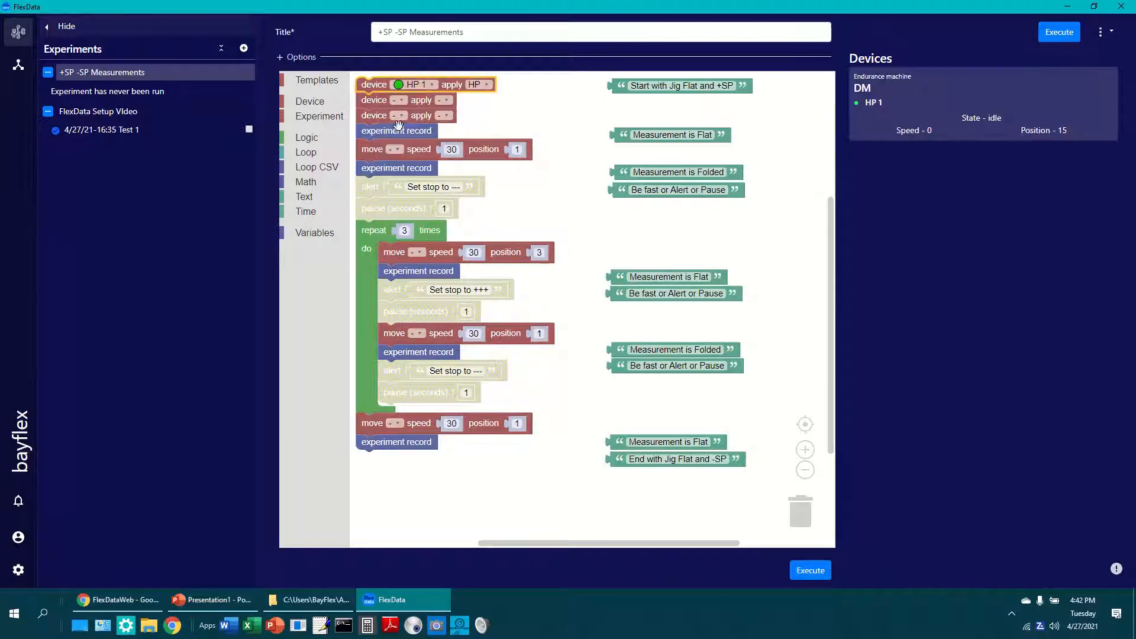
{"action": "left_click", "coordinate": [403, 102]}
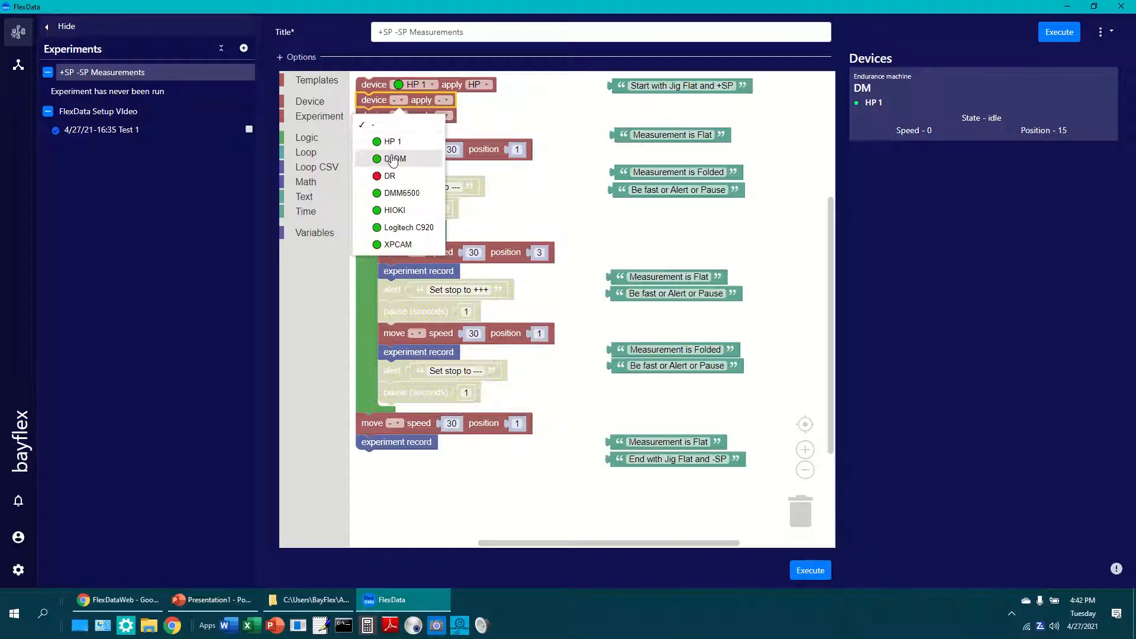
{"action": "left_click", "coordinate": [395, 210]}
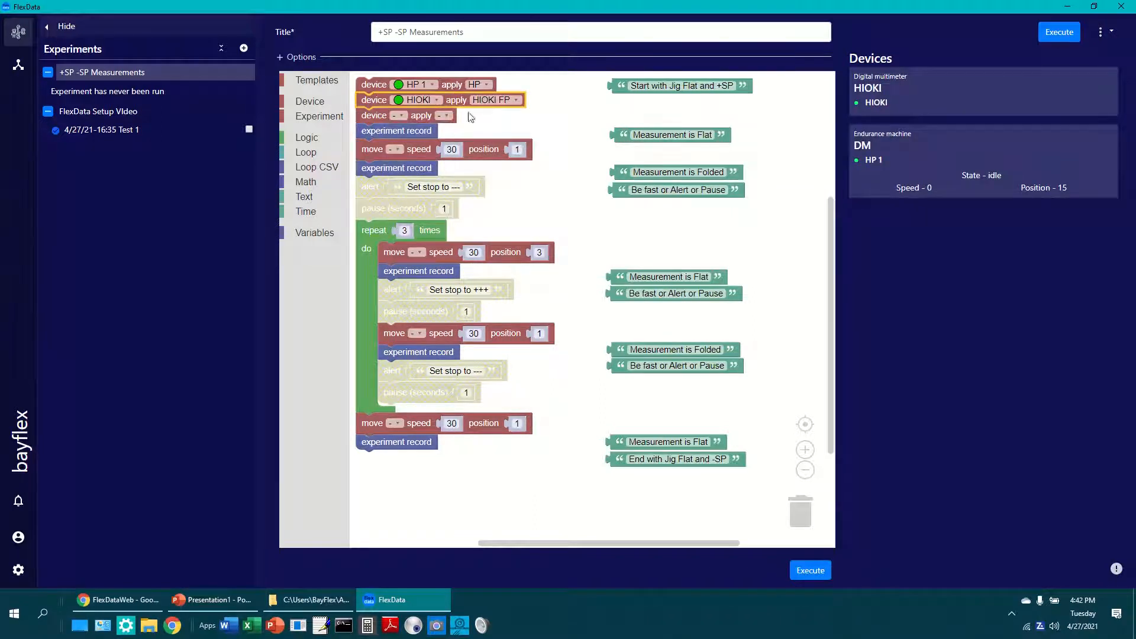
{"action": "left_click", "coordinate": [404, 116]}
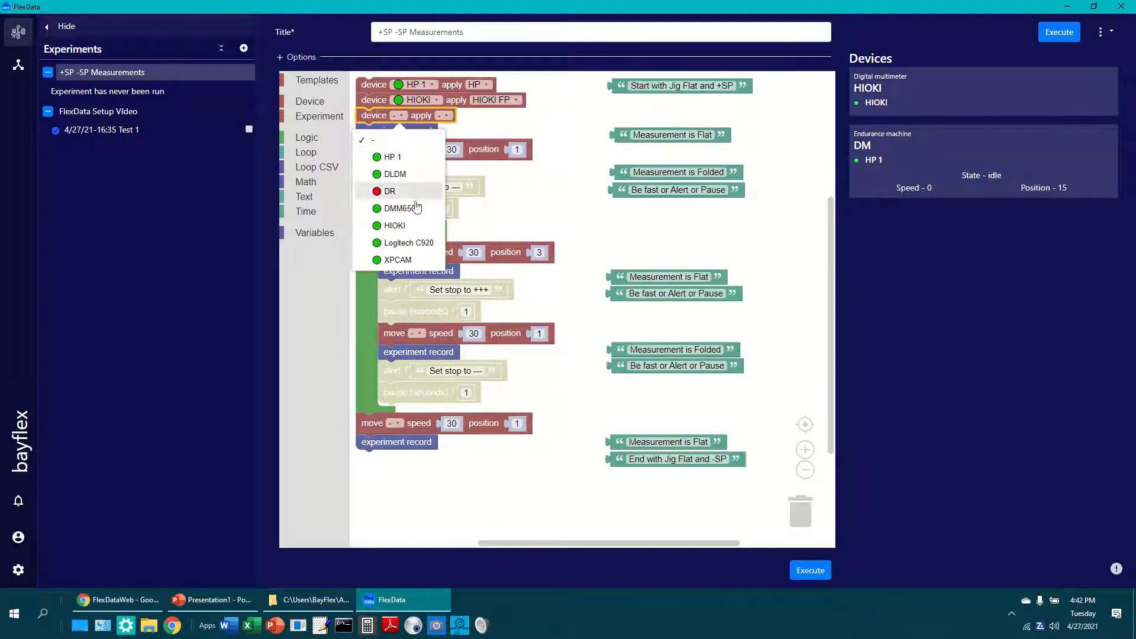
{"action": "left_click", "coordinate": [407, 243]}
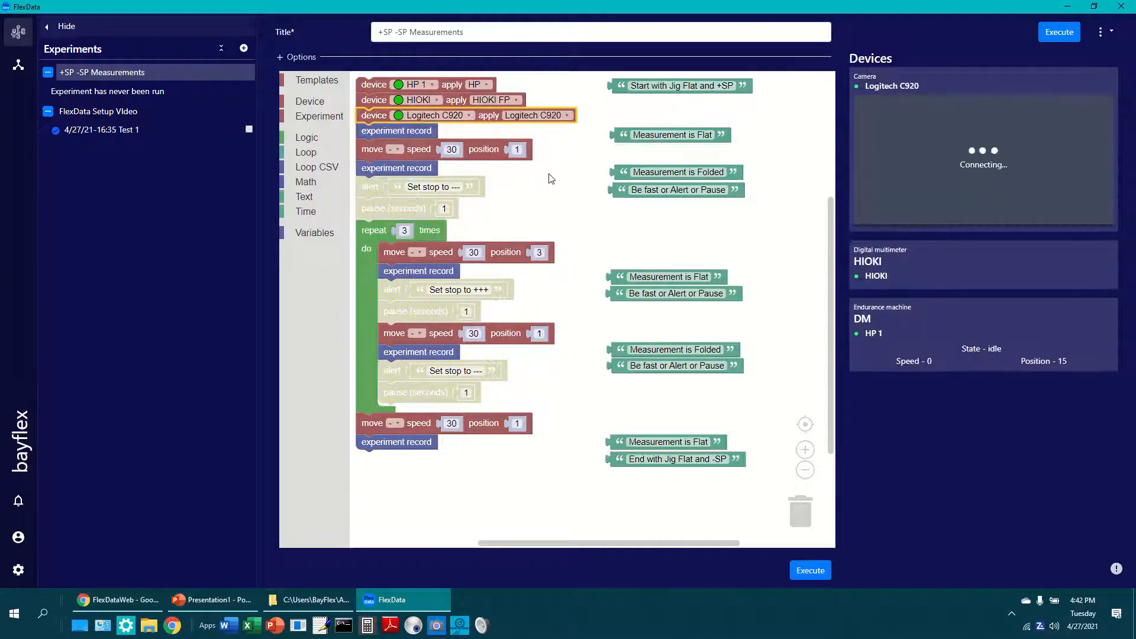
Assign HP 1 to the move block before the loop and the loop's first move block, and set the loop to repeat 5 times.
{"action": "left_click", "coordinate": [400, 152]}
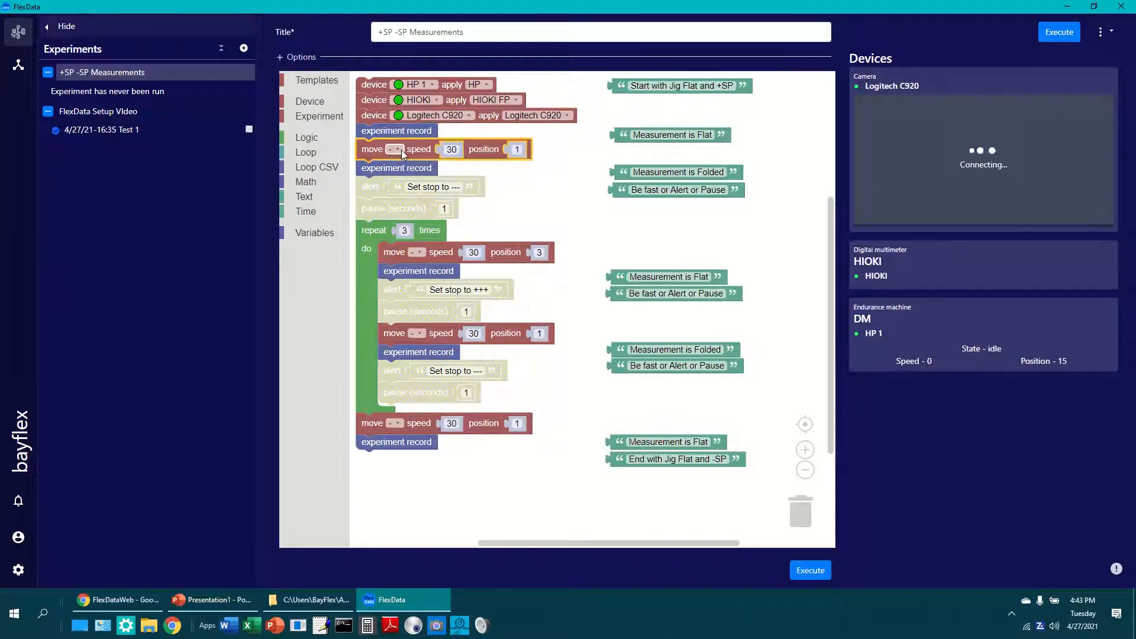
{"action": "left_click", "coordinate": [400, 149]}
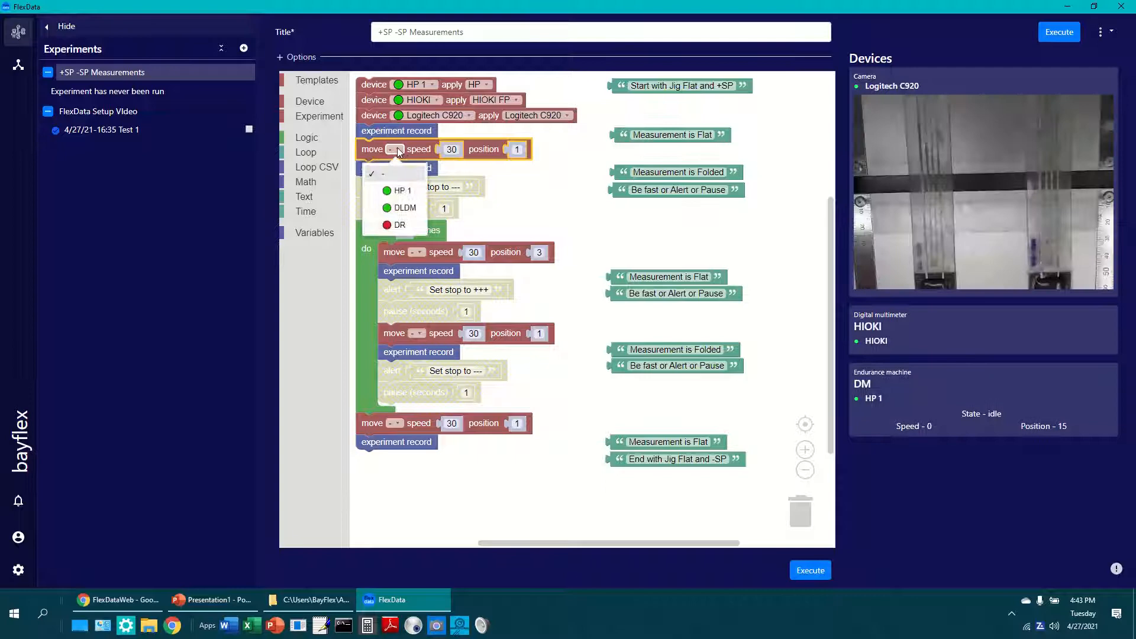
{"action": "left_click", "coordinate": [402, 192]}
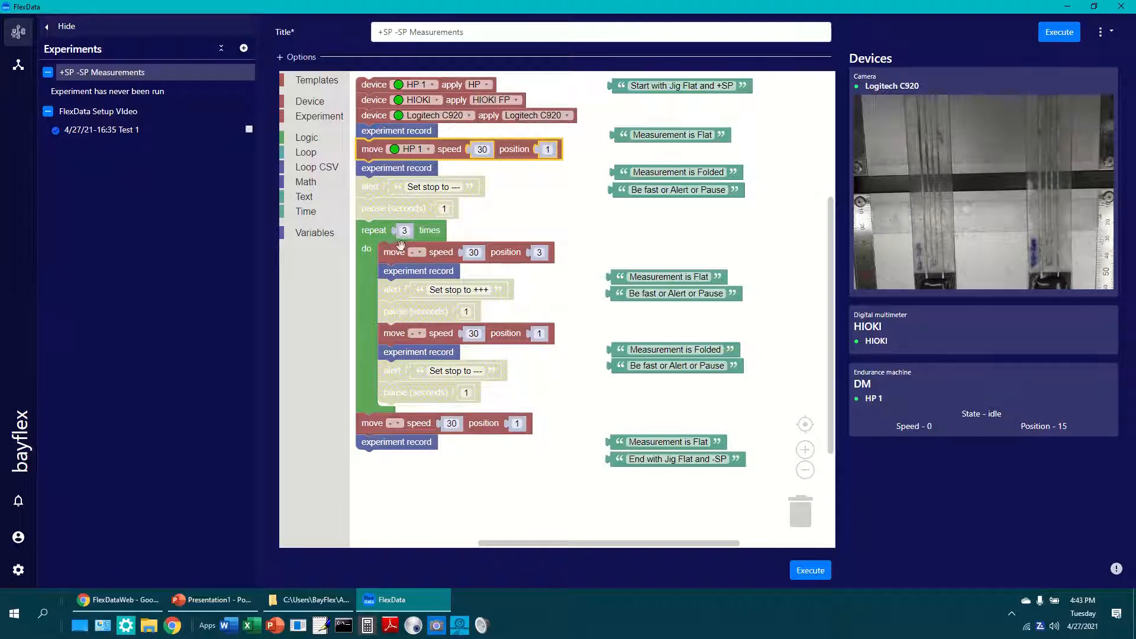
{"action": "left_click", "coordinate": [421, 254]}
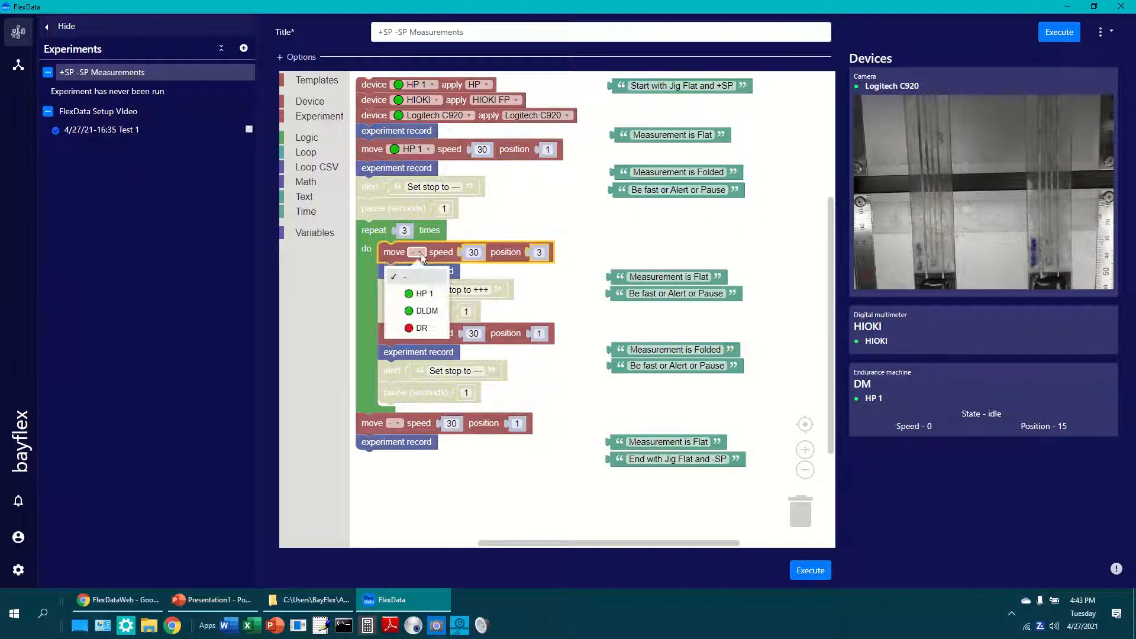
{"action": "left_click", "coordinate": [430, 288]}
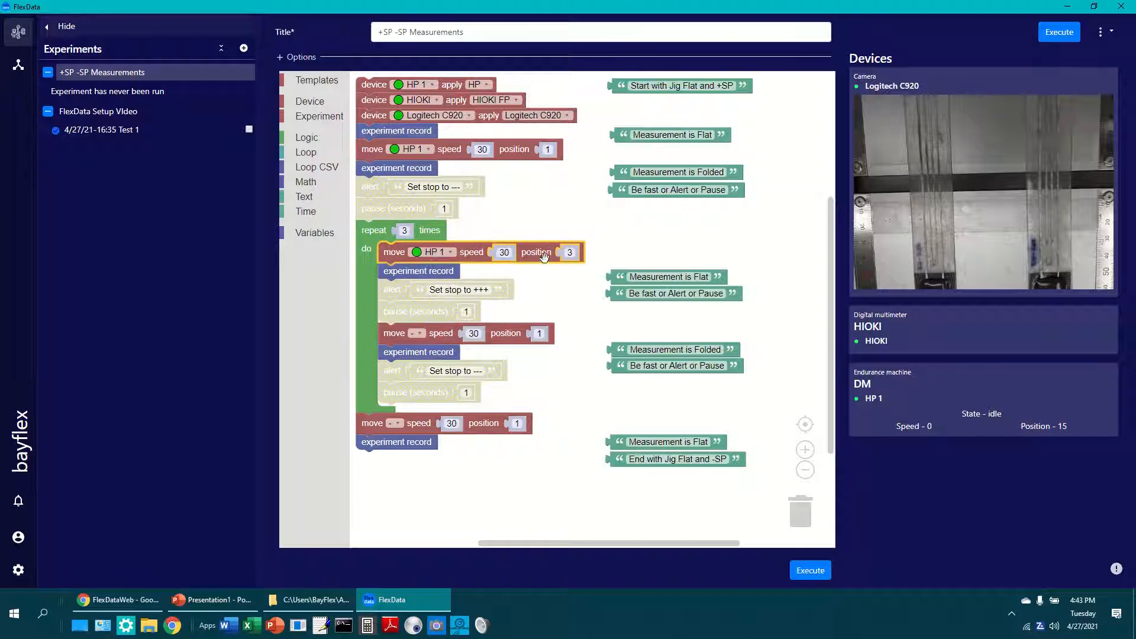
{"action": "left_click", "coordinate": [408, 231]}
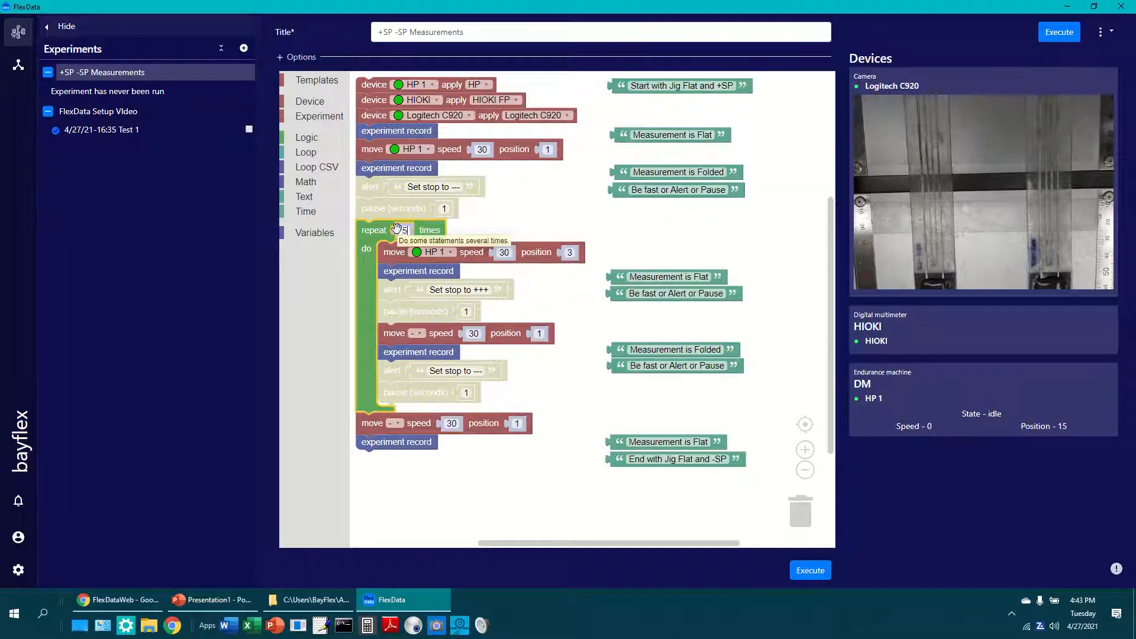
{"action": "left_click", "coordinate": [520, 216]}
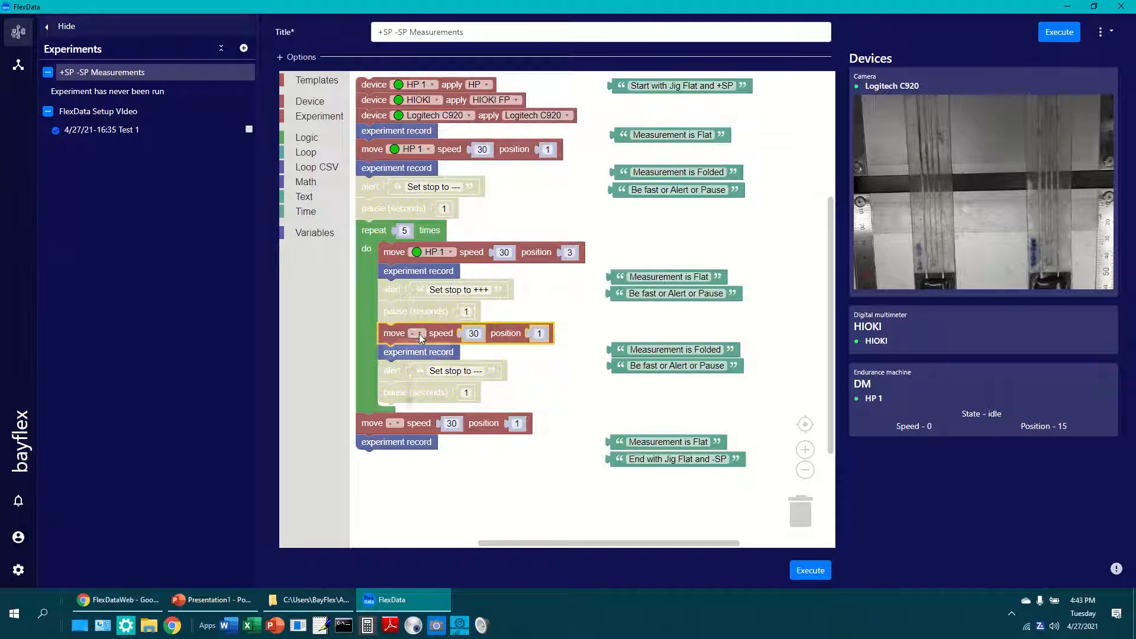
Assign HP 1 to the second move block inside the loop and to the final move block after it.
{"action": "left_click", "coordinate": [418, 334]}
{"action": "left_click", "coordinate": [421, 374]}
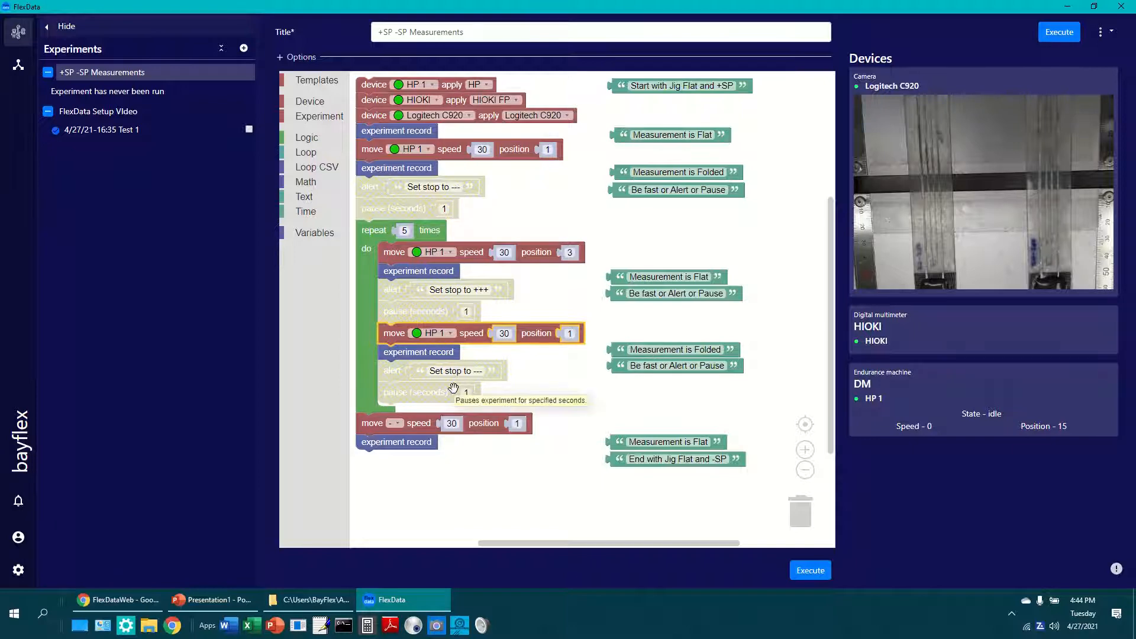
{"action": "left_click", "coordinate": [398, 424]}
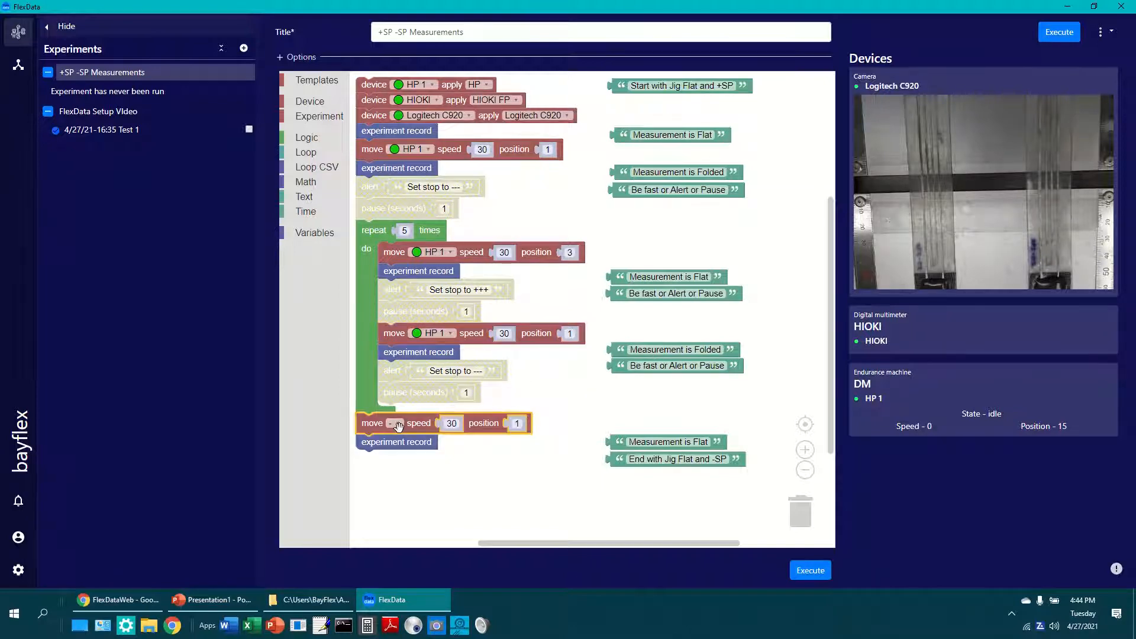
{"action": "left_click", "coordinate": [398, 425]}
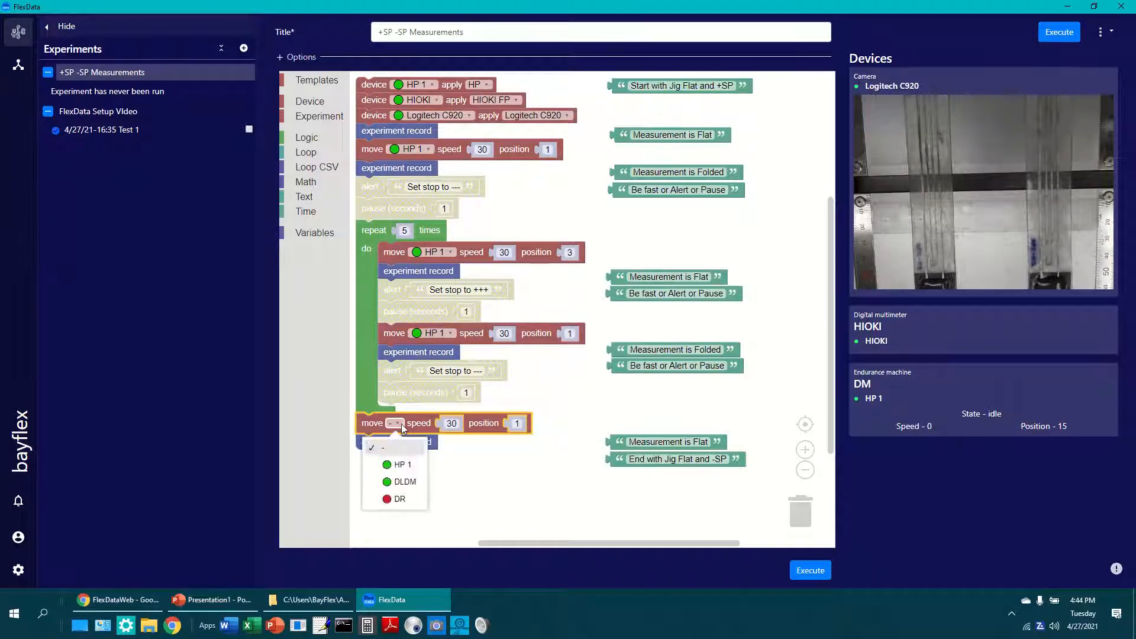
{"action": "left_click", "coordinate": [396, 465]}
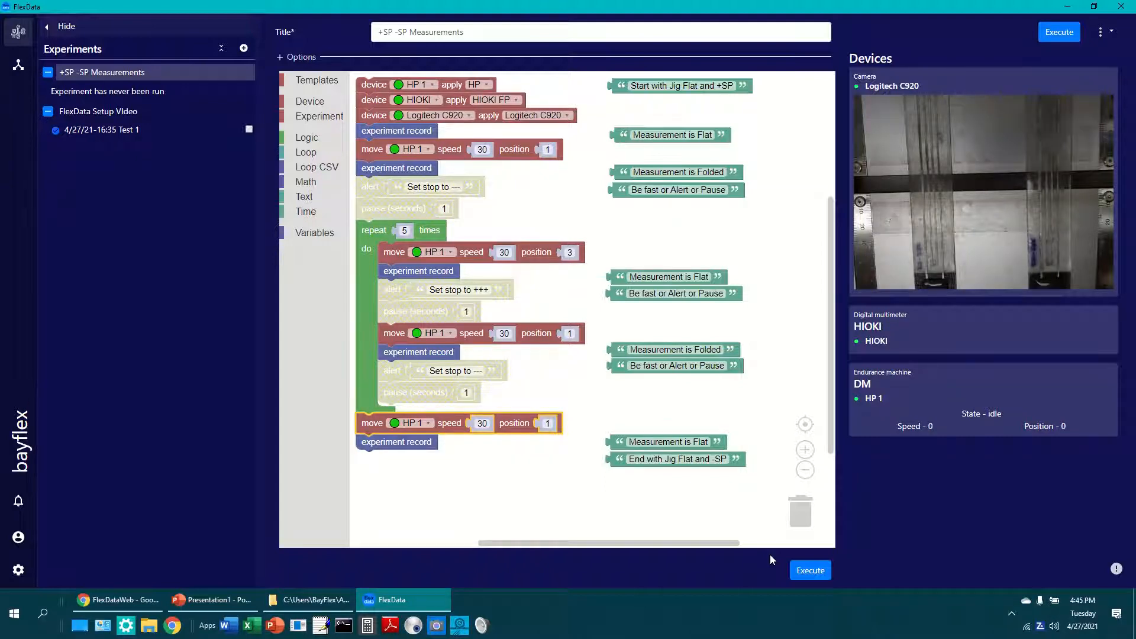
Execute the experiment with the label "+SP -SP Test".
{"action": "left_click", "coordinate": [806, 571]}
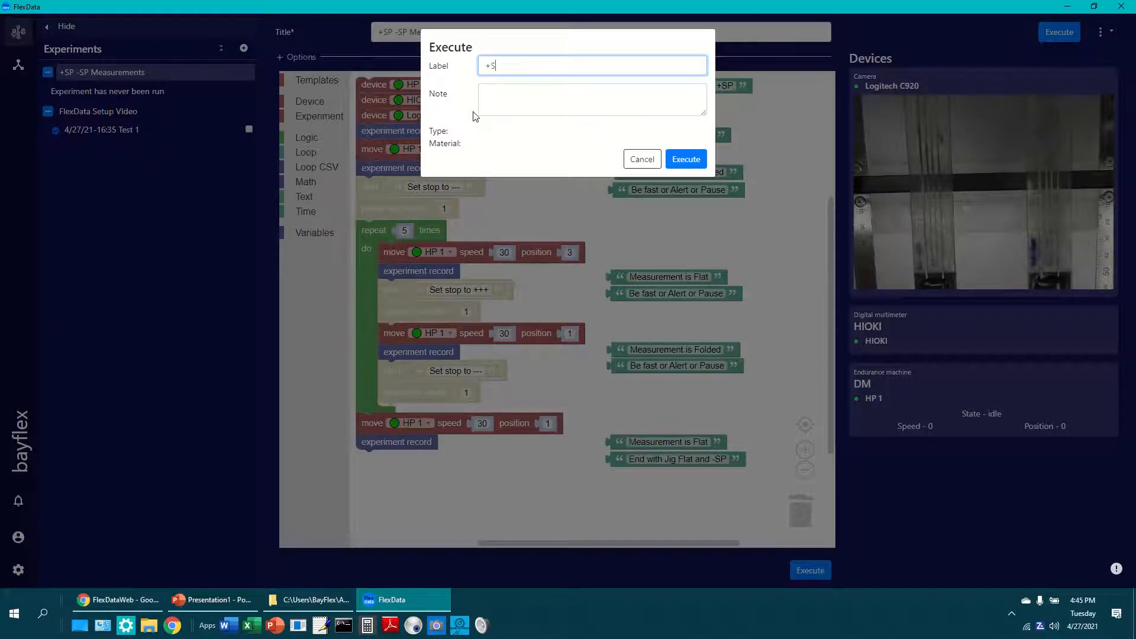
{"action": "type", "text": "+SP -SP Test"}
{"action": "left_click", "coordinate": [680, 157]}
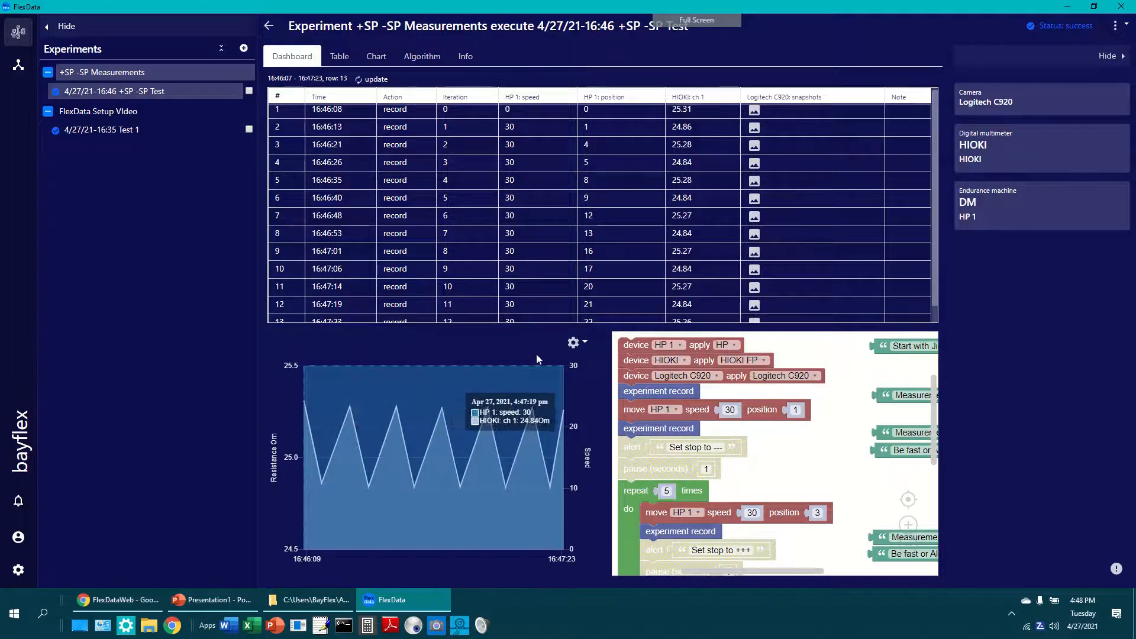
Examine the chart of the +SP -SP Test run, and return to the run's dashboard.
{"action": "left_click", "coordinate": [378, 56]}
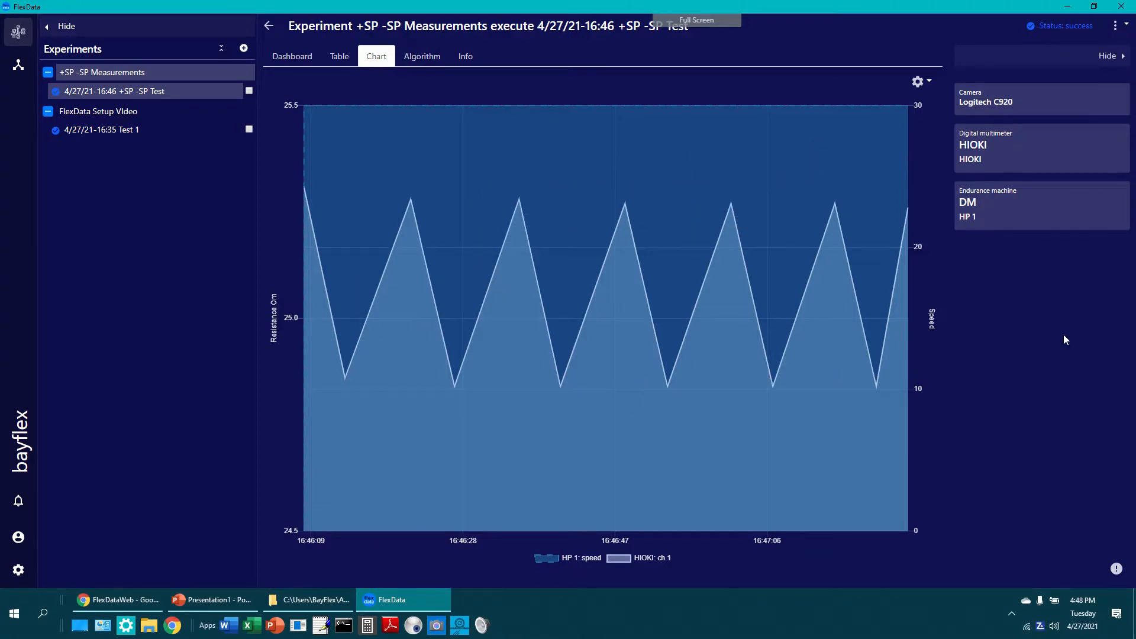
{"action": "left_click", "coordinate": [289, 57]}
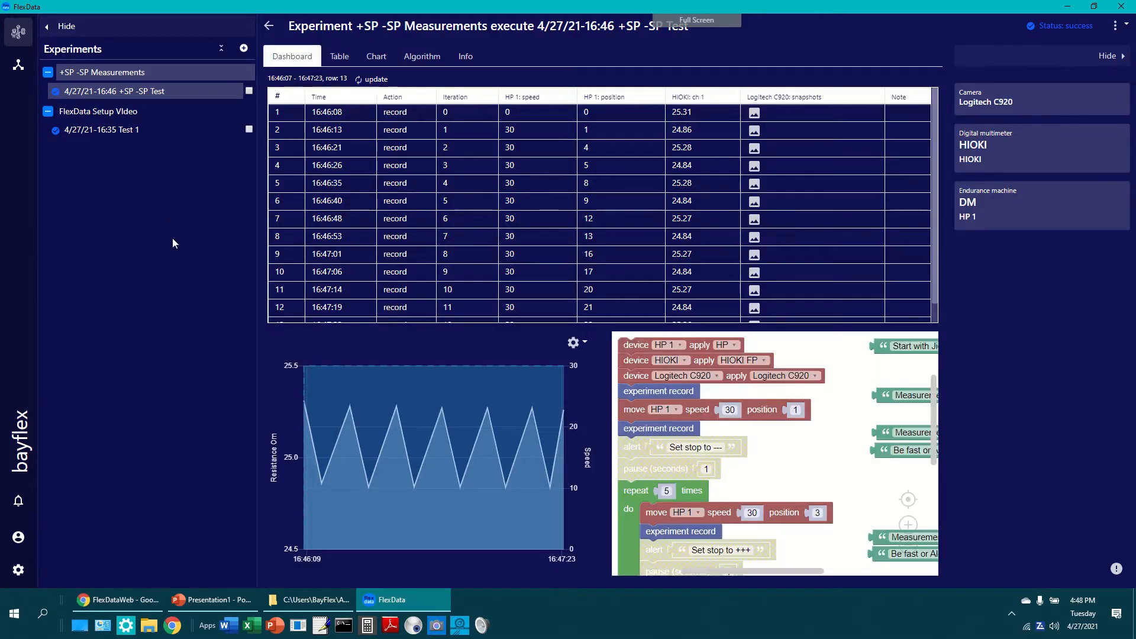